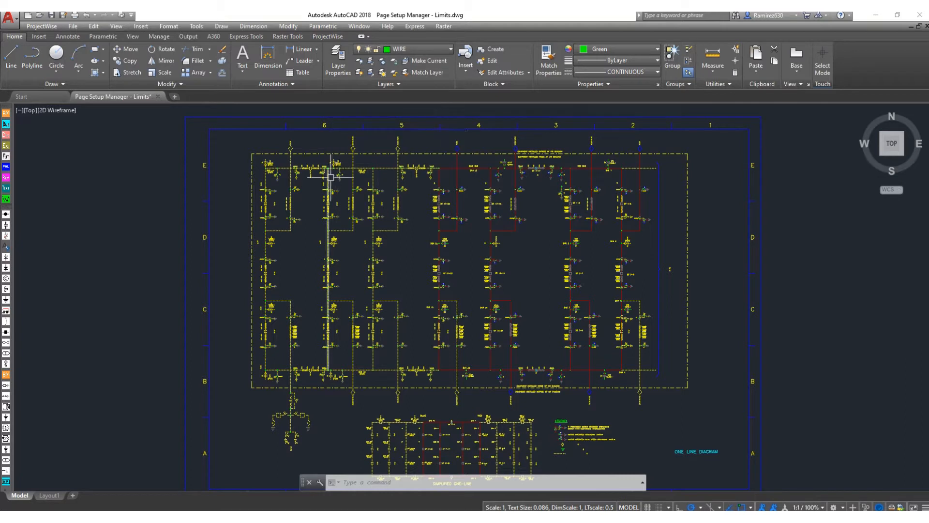
- Preview the model plot with the existing plot settings, then leave the Plot dialog without plotting
mouse_move(330, 178)
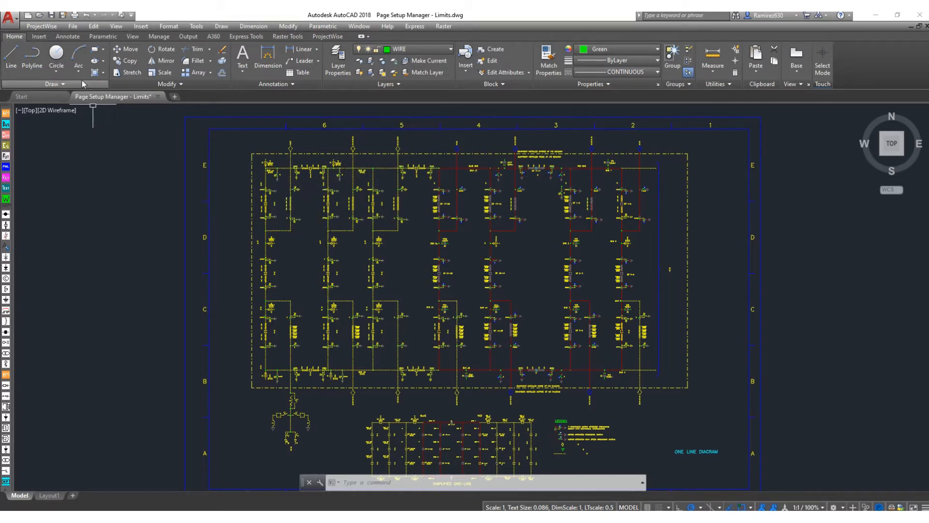
left_click(75, 16)
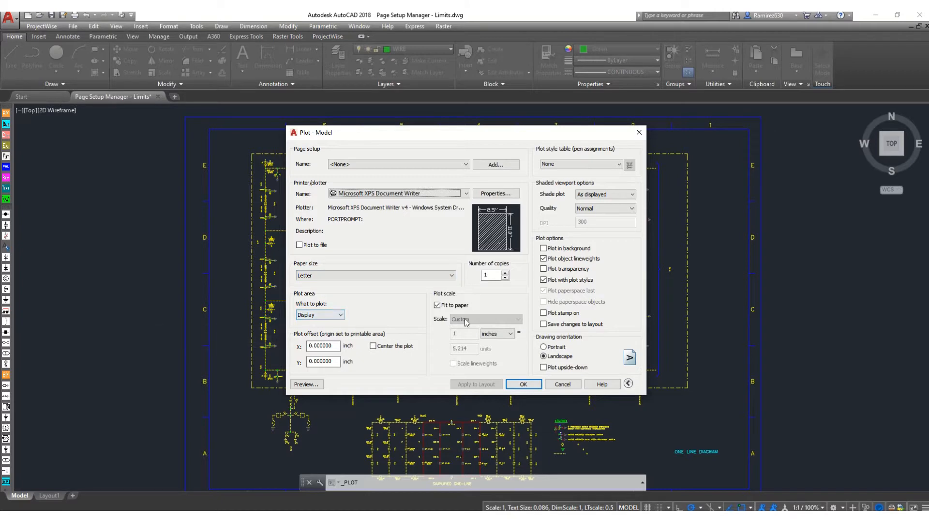
left_click(301, 385)
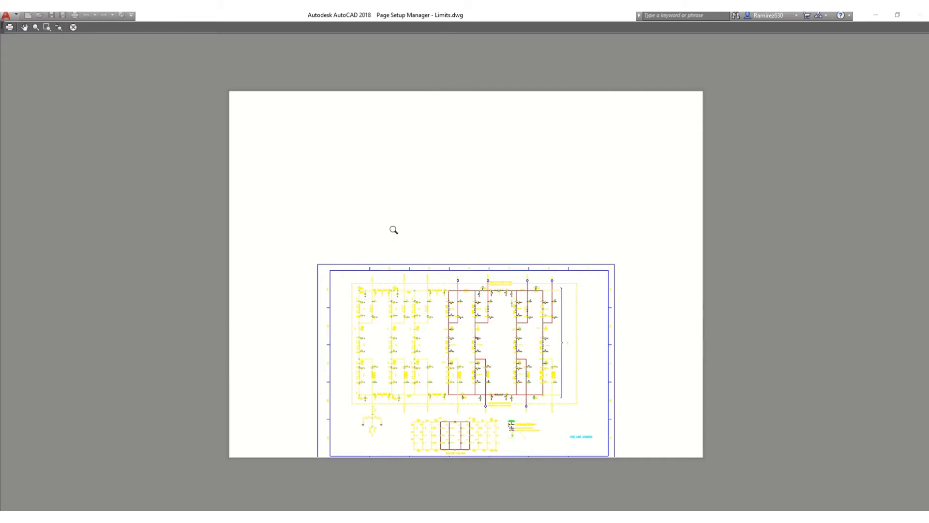
key("Escape")
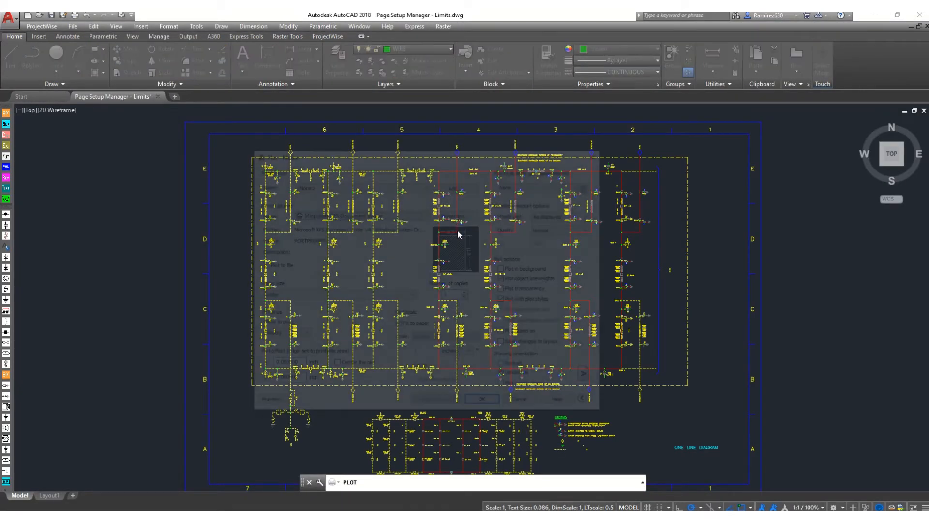
key("Escape")
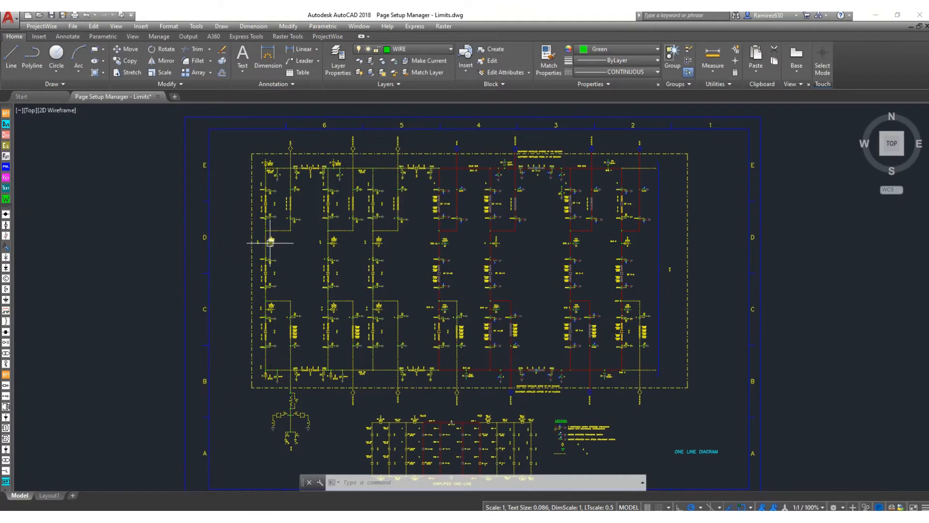
- Set the model space limits from the lower-left to the upper-right corner of the blue outer drawing border
scroll(272, 244, "down", 2)
middle_click_drag(305, 248, 317, 252)
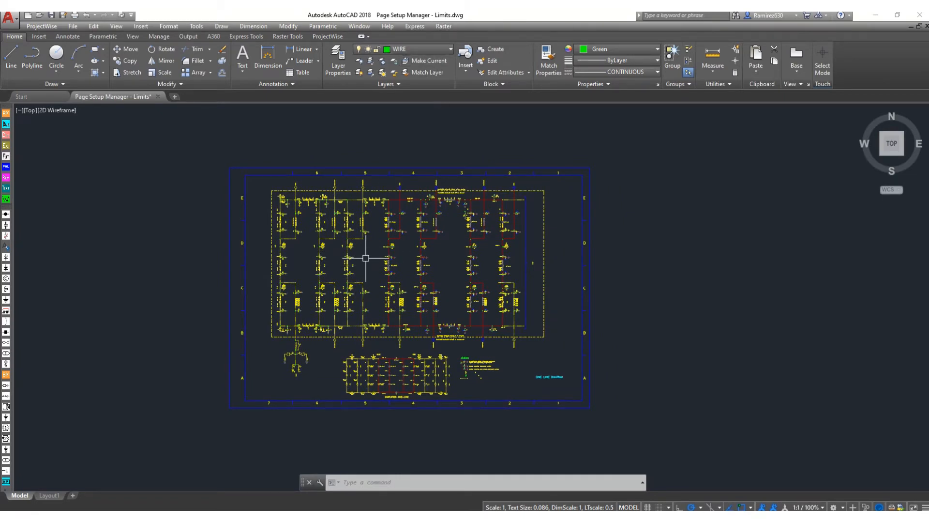
type("limits")
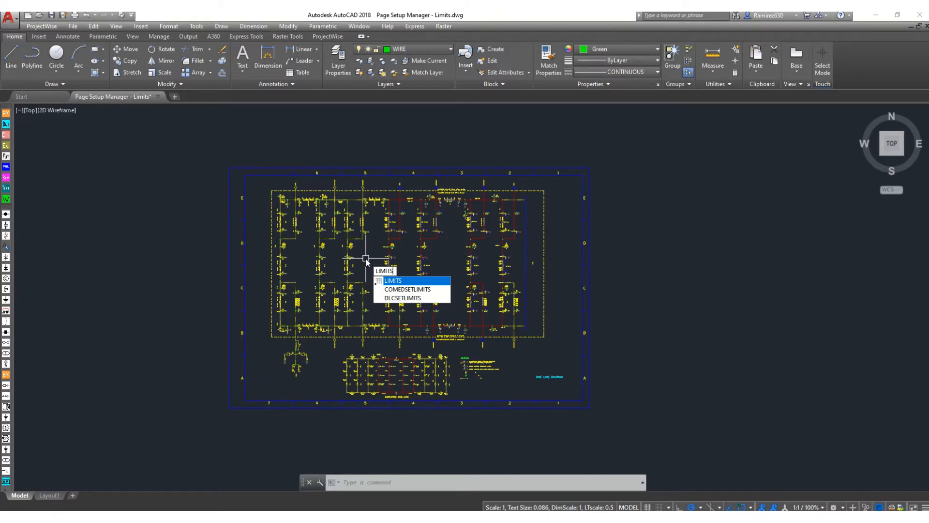
key("Return")
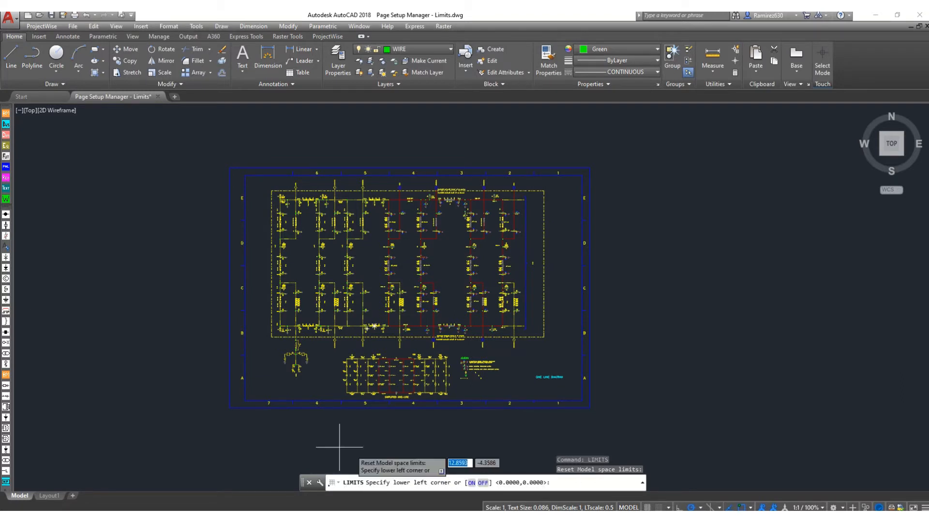
left_click(229, 407)
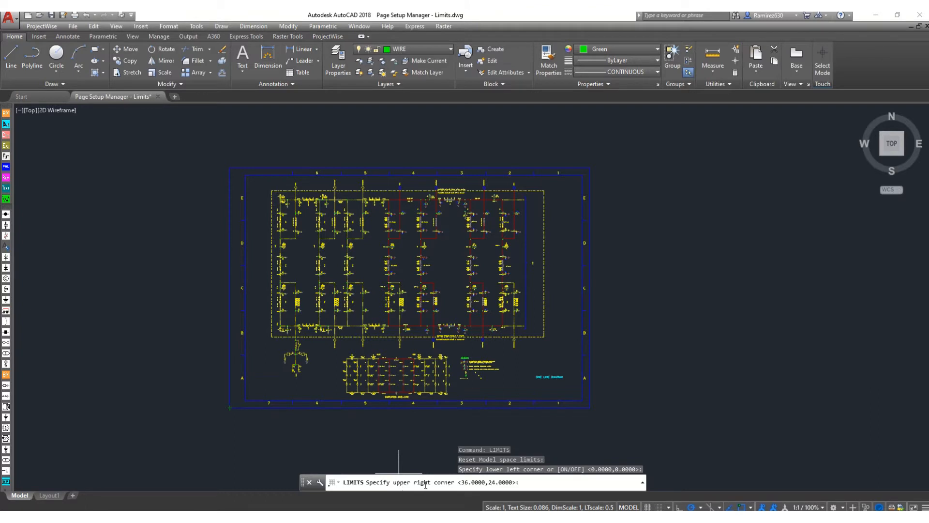
left_click(590, 168)
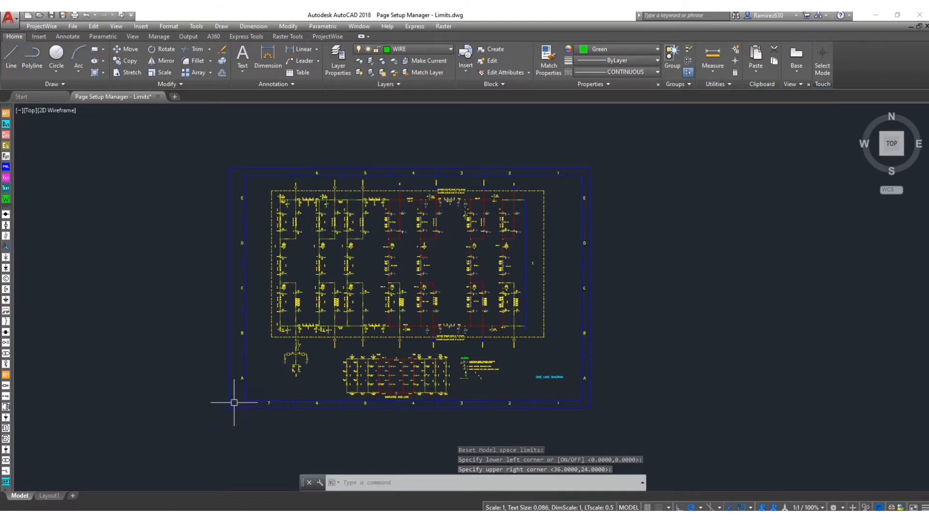
- Copy the Y terminal symbol beneath the lower-left feeder to two points in the empty area outside the drawing border
middle_click(369, 222)
middle_click(369, 221)
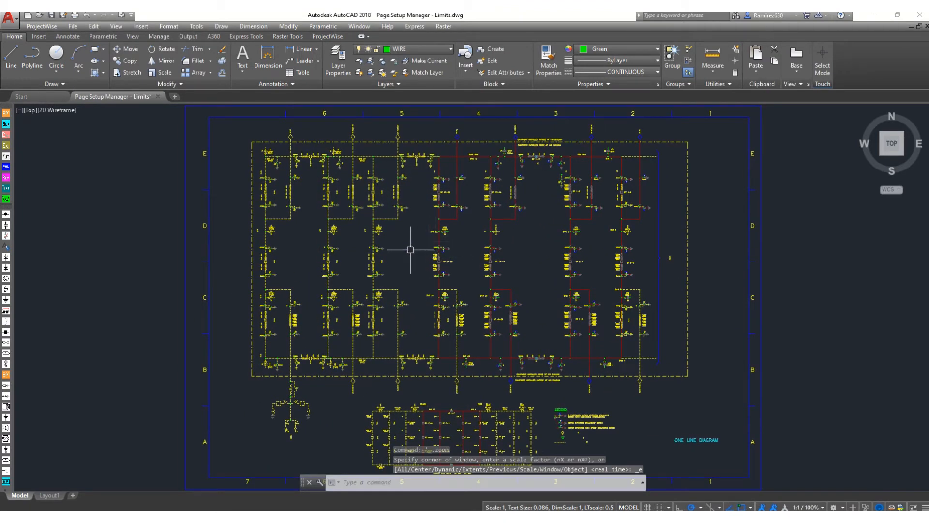
scroll(290, 394, "up", 9)
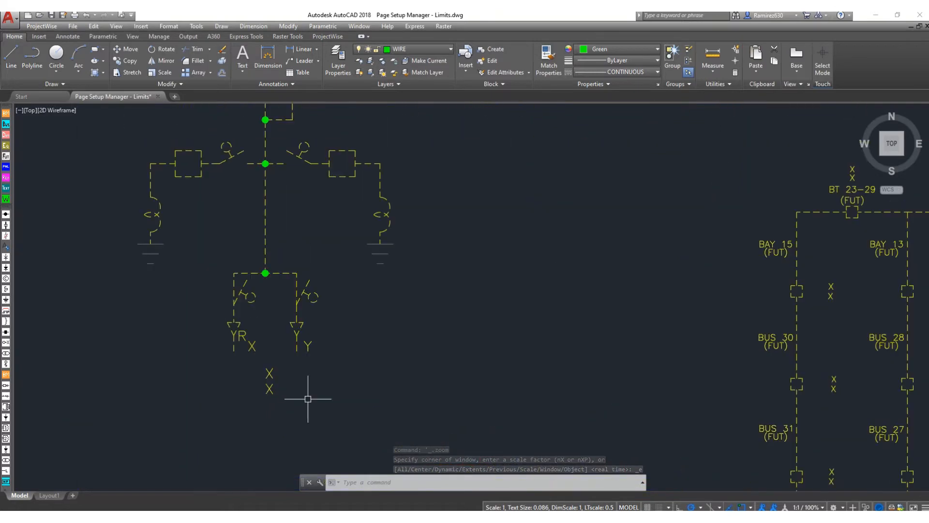
left_click(329, 315)
left_click(277, 390)
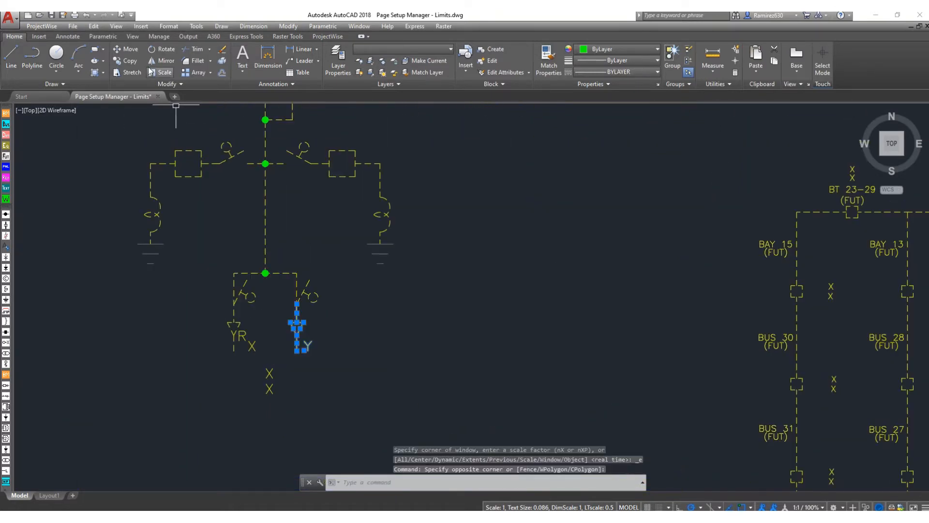
left_click(130, 62)
left_click(297, 322)
scroll(271, 305, "down", 8)
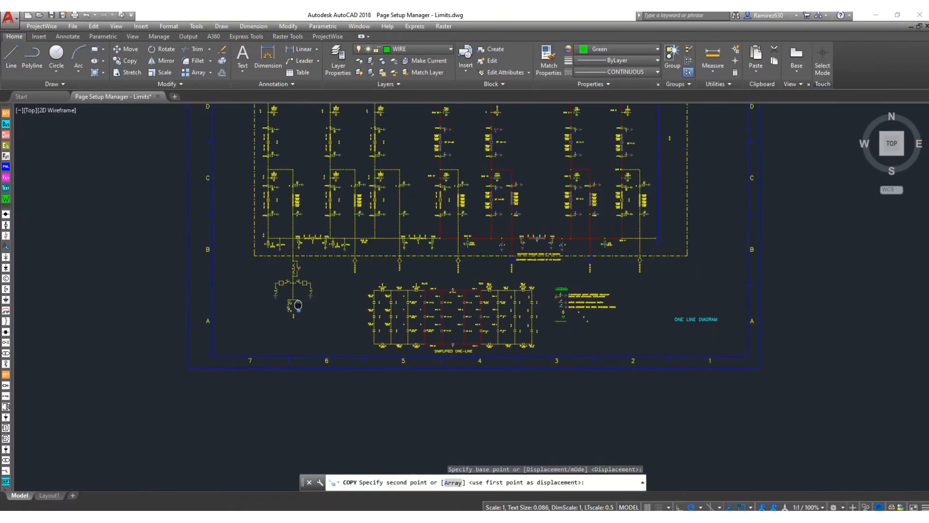
left_click(279, 285)
left_click(298, 301)
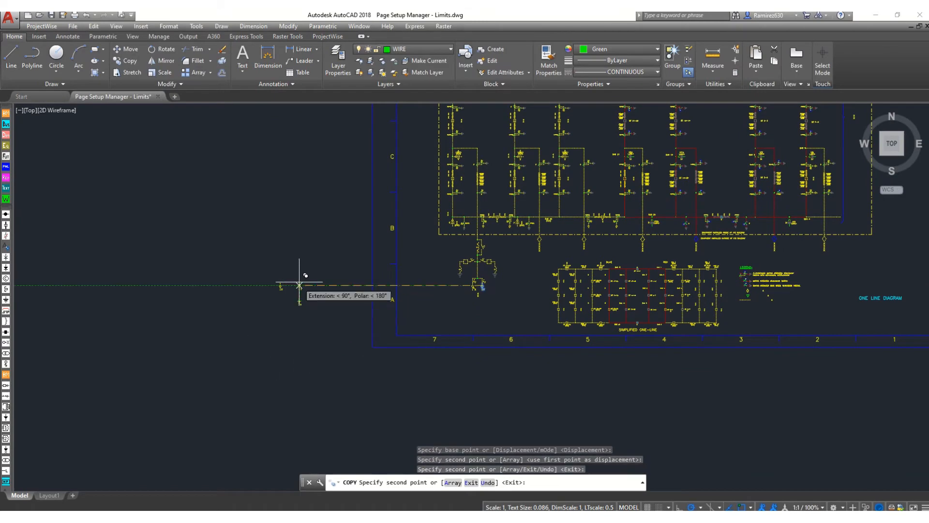
key("Escape")
key("Escape")
- Delete the symbol copies outside the border and fit the whole drawing in the view
left_click(322, 242)
left_click(201, 365)
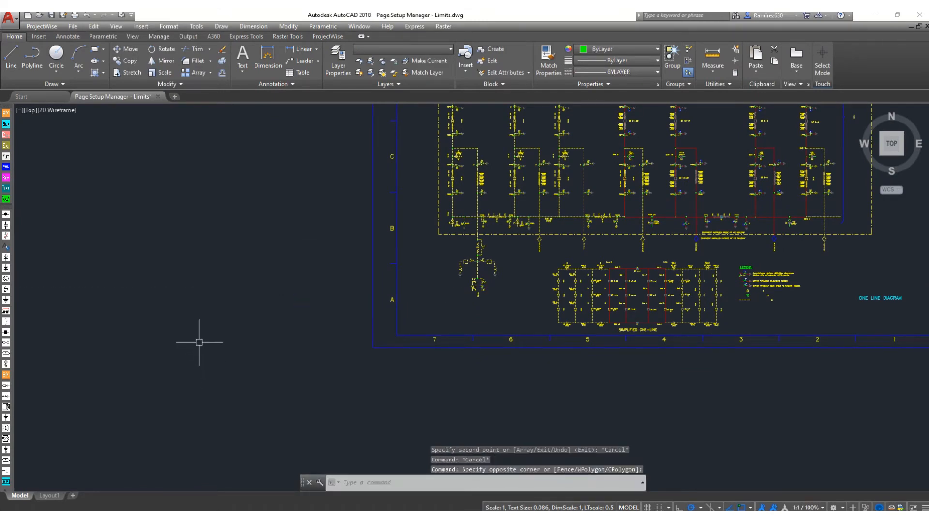
key("Delete")
middle_click(254, 309)
middle_click(253, 309)
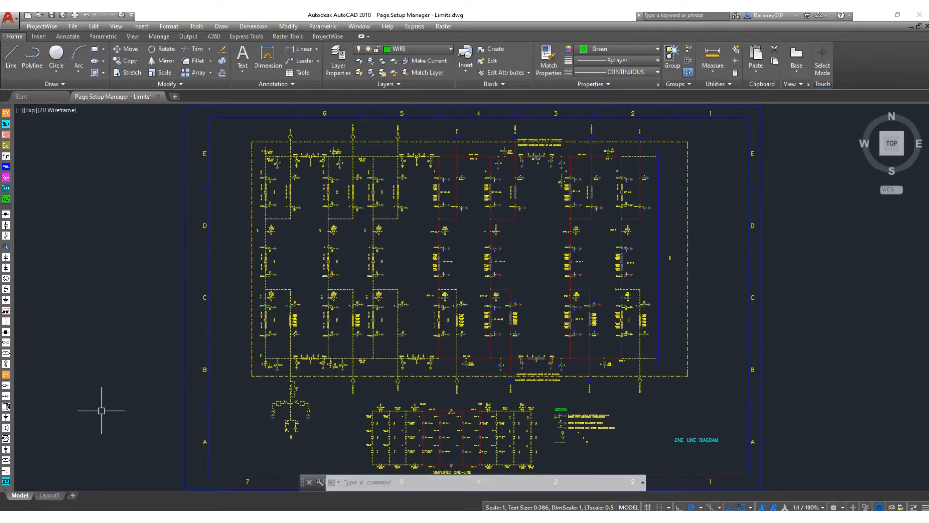
- Modify the Model page setup to use the DWG To PDF.pc3 plotter with ARCH D (36.00 x 24.00 Inches) paper
right_click(18, 497)
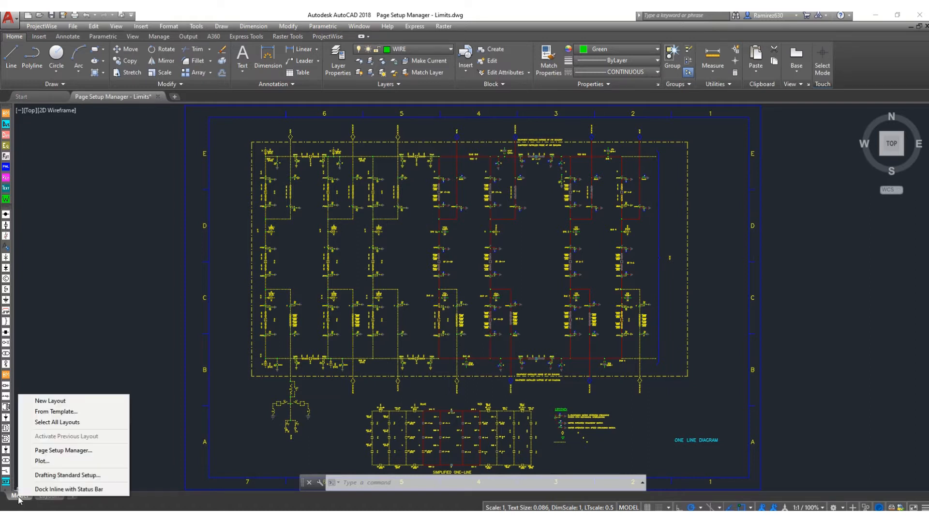
left_click(67, 455)
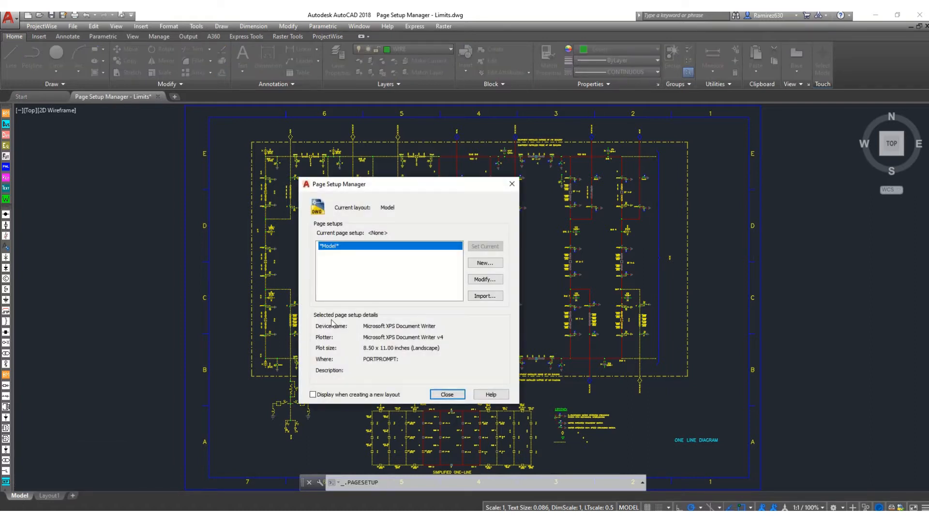
left_click(479, 279)
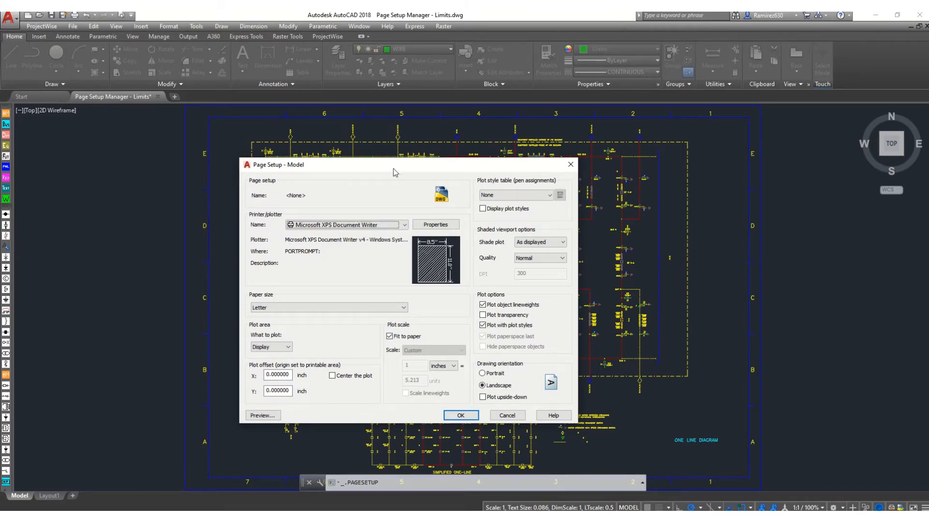
left_click_drag(394, 168, 401, 138)
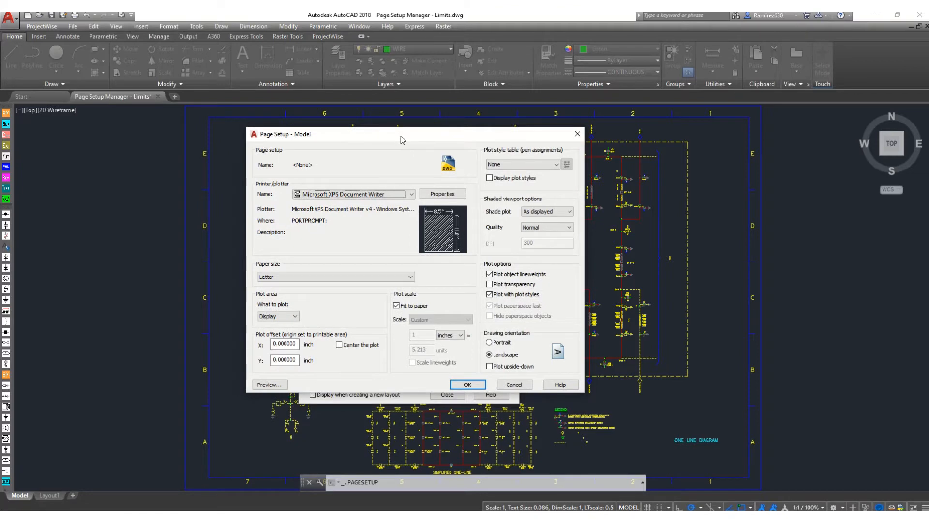
left_click(341, 195)
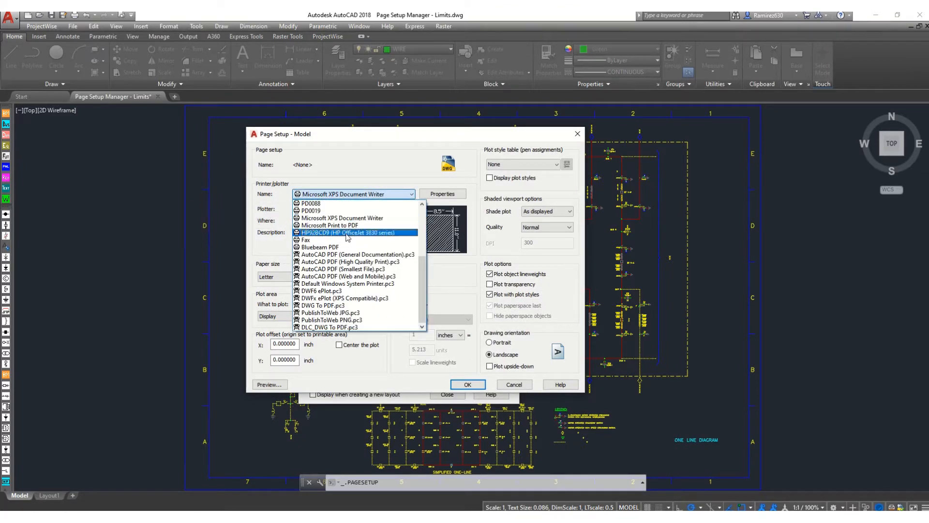
left_click(347, 305)
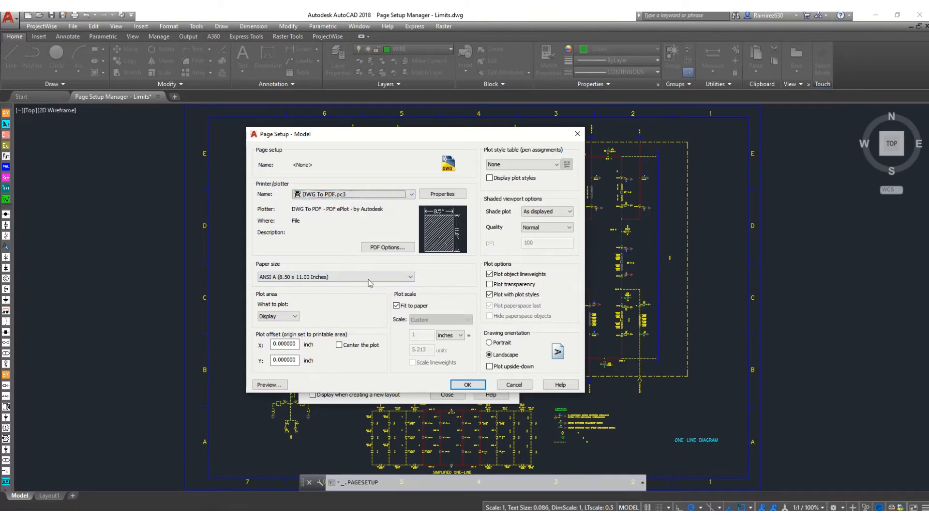
left_click(333, 279)
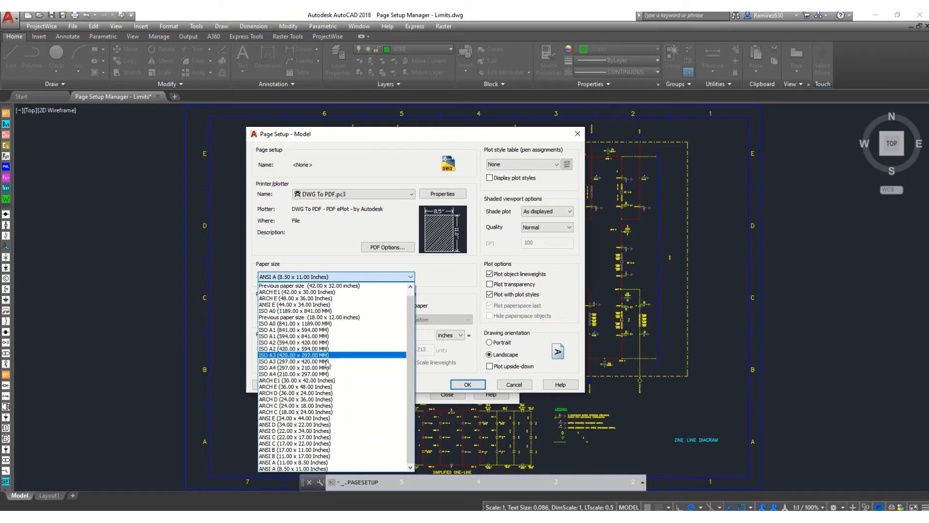
left_click(323, 394)
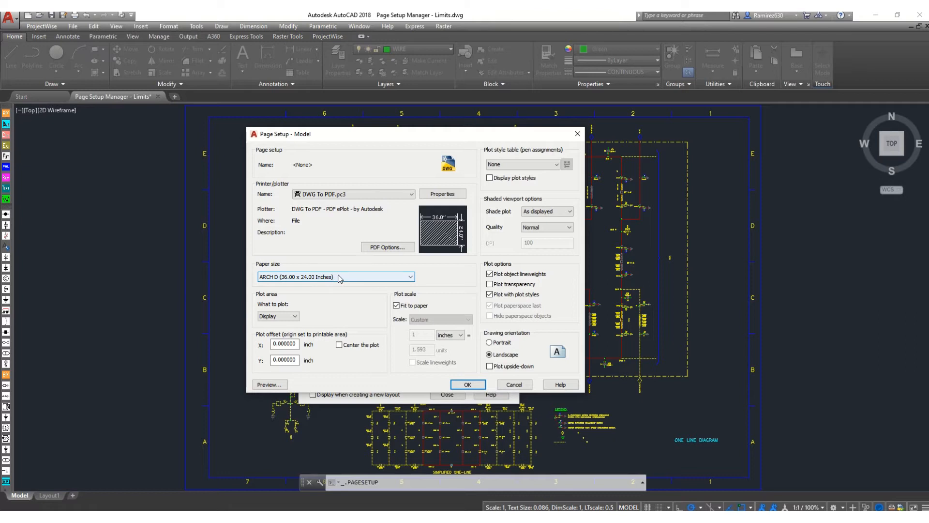
- Set the plot area to Limits and center the plot on the sheet
left_click(289, 316)
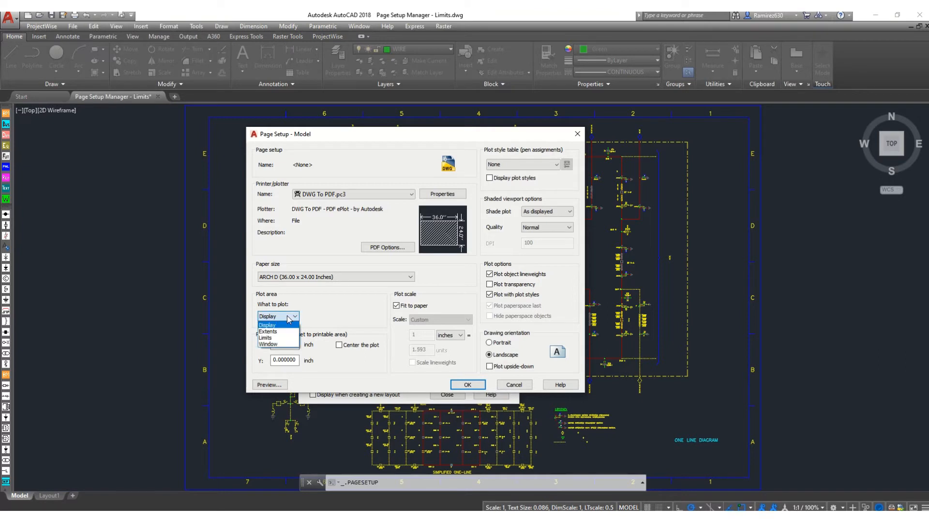
left_click(275, 339)
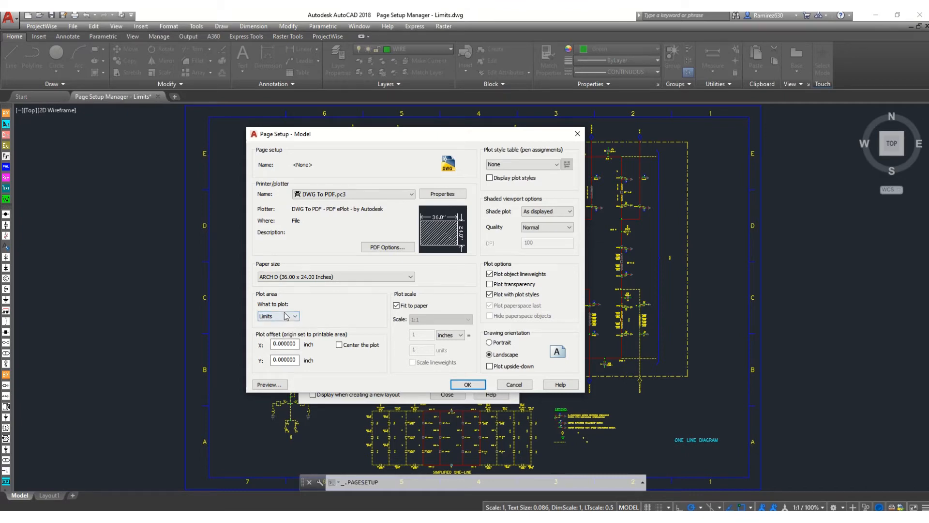
left_click(355, 345)
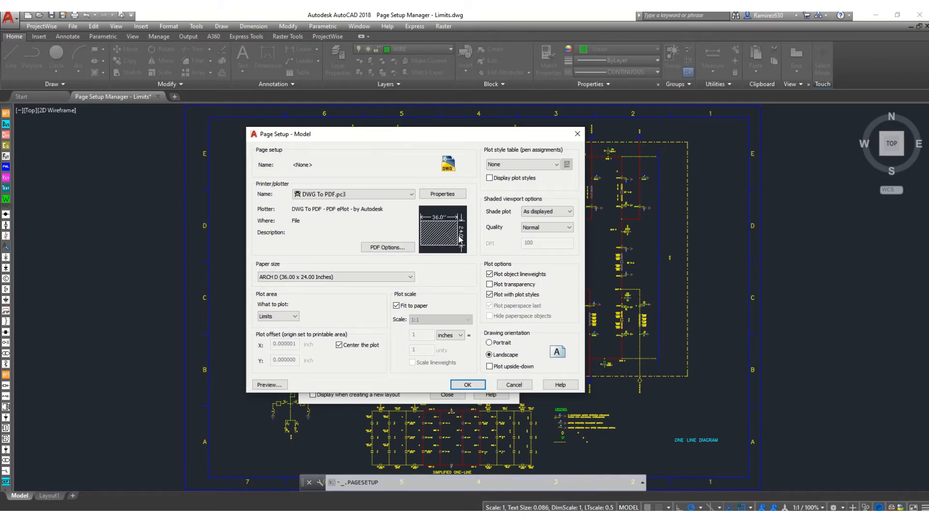
- Try a fixed 1:1 plot scale without Fit to paper, then turn Fit to paper back on
left_click(409, 307)
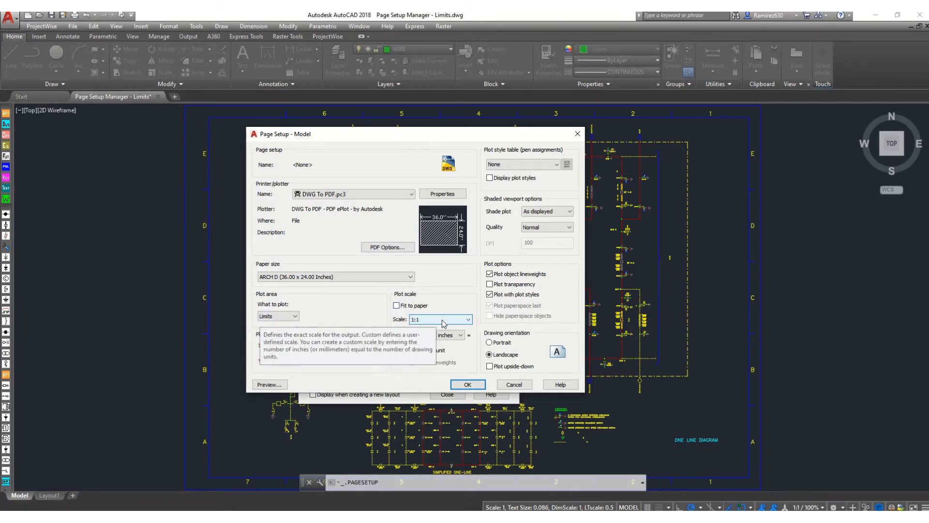
left_click(442, 320)
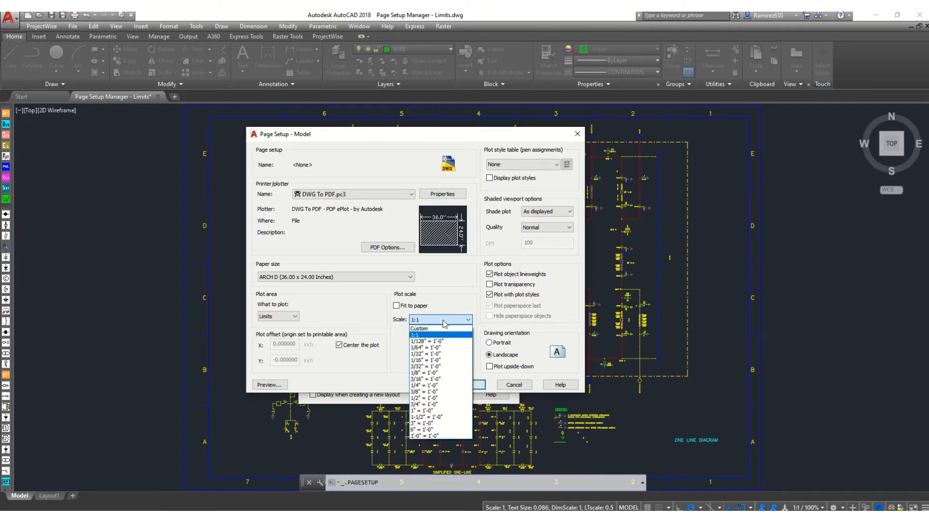
left_click(421, 334)
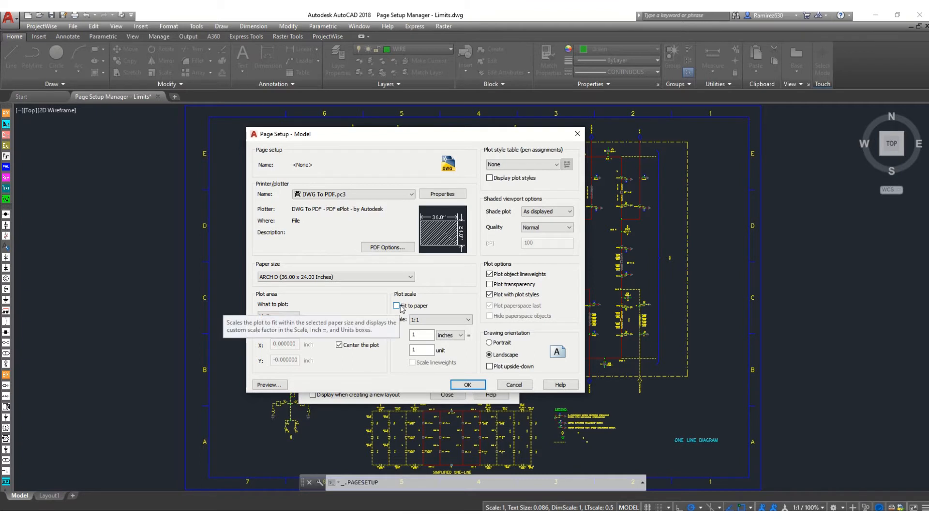
left_click(397, 305)
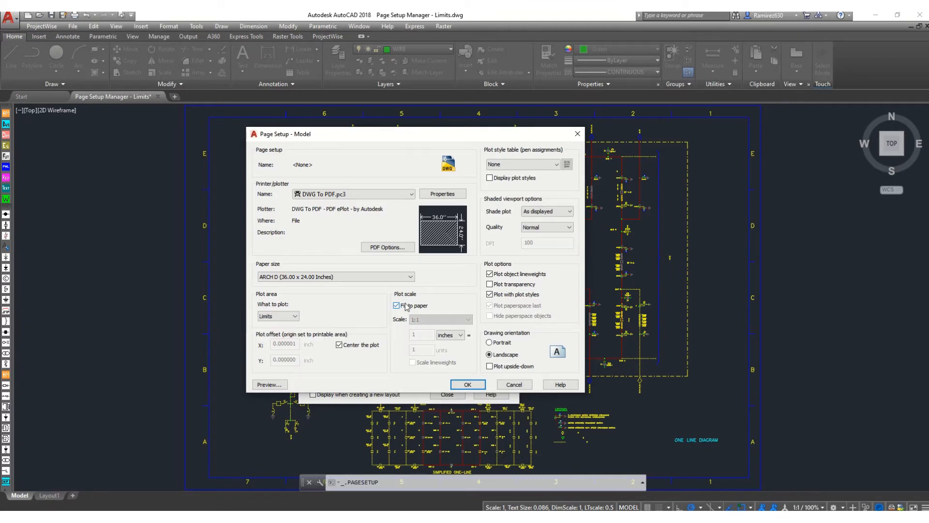
- Choose the monochrome.ctb plot style table and assign it to all layouts
left_click(518, 165)
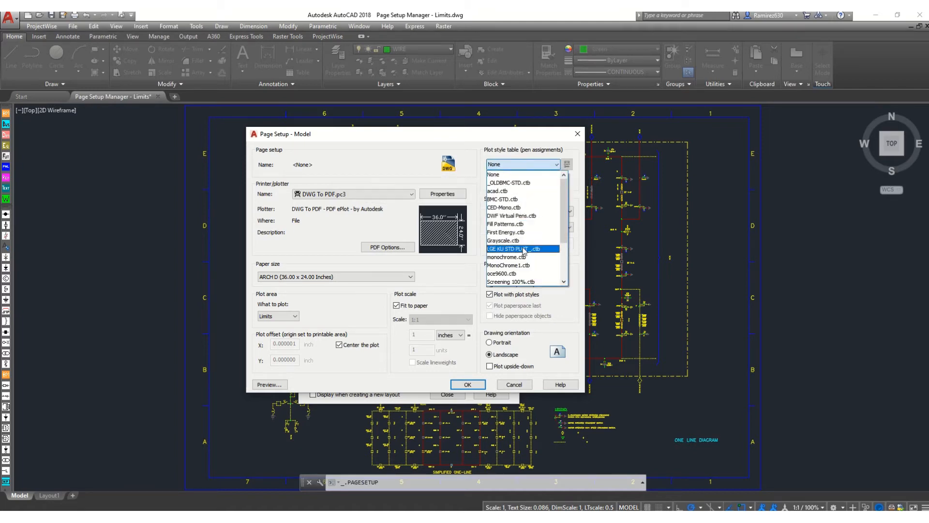
left_click(524, 257)
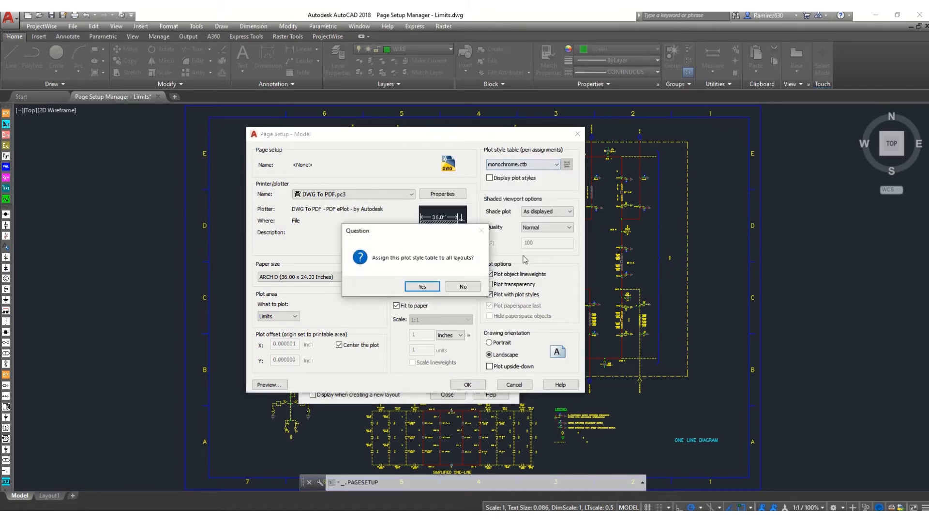
left_click(427, 287)
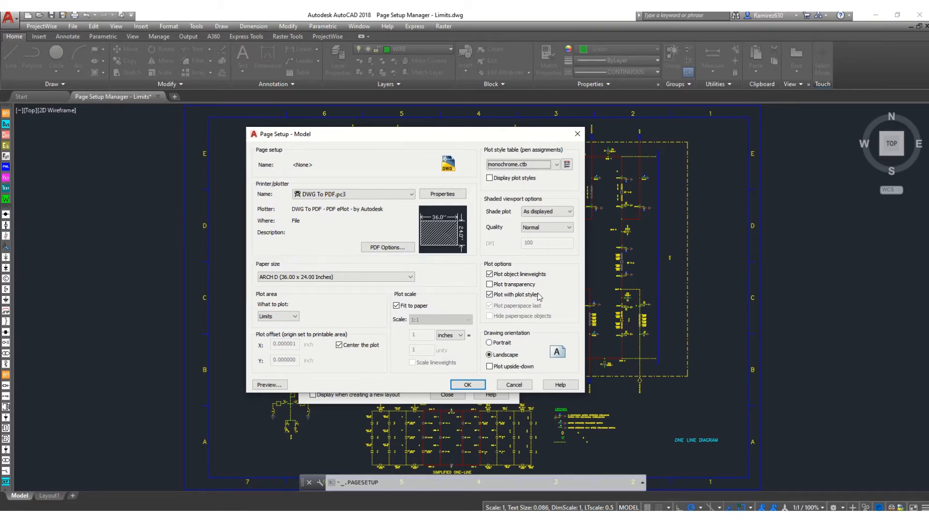
- Try the Portrait drawing orientation in the Model page setup and preview the plot
left_click(489, 342)
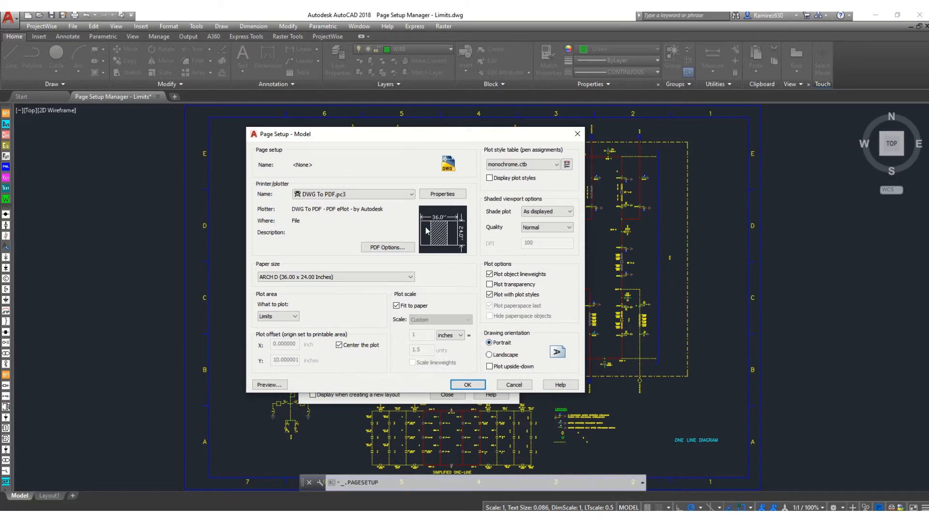
left_click(269, 385)
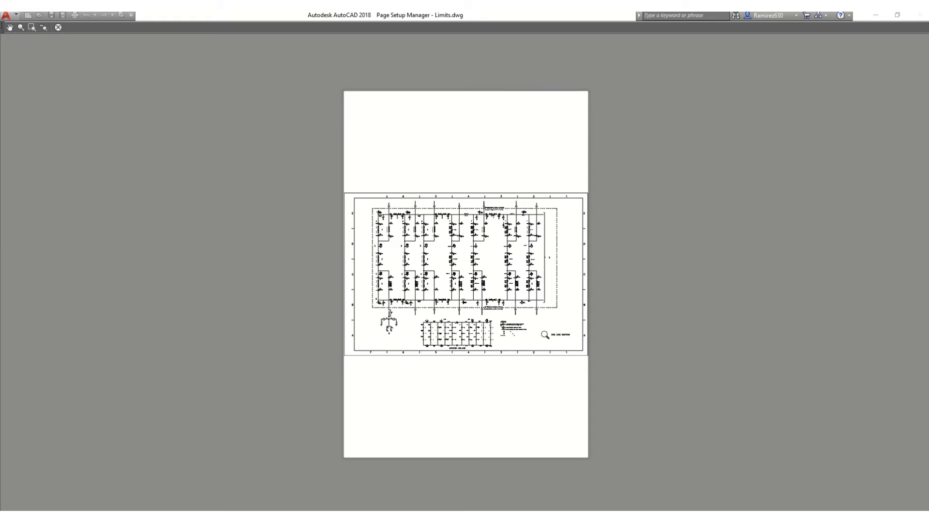
key("Escape")
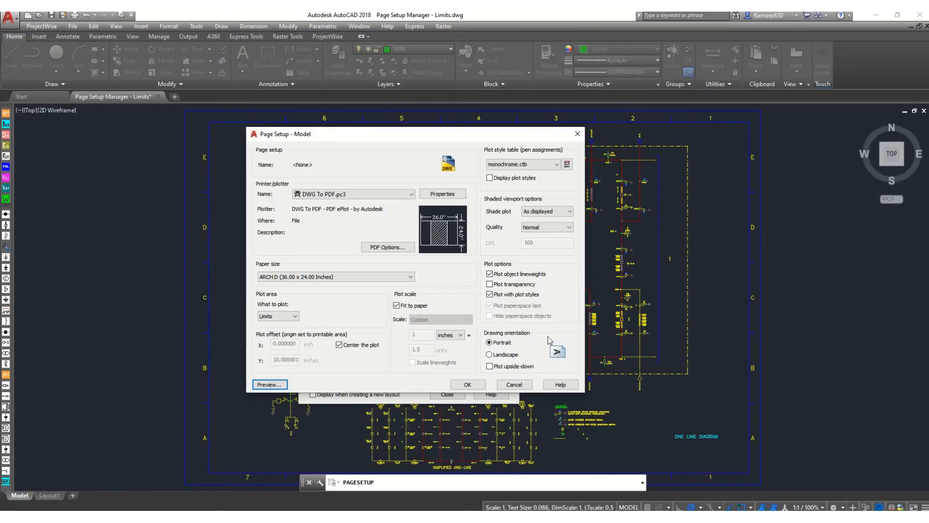
- Set the drawing orientation to Landscape, accept the Model page setup and close the Page Setup Manager
left_click(499, 357)
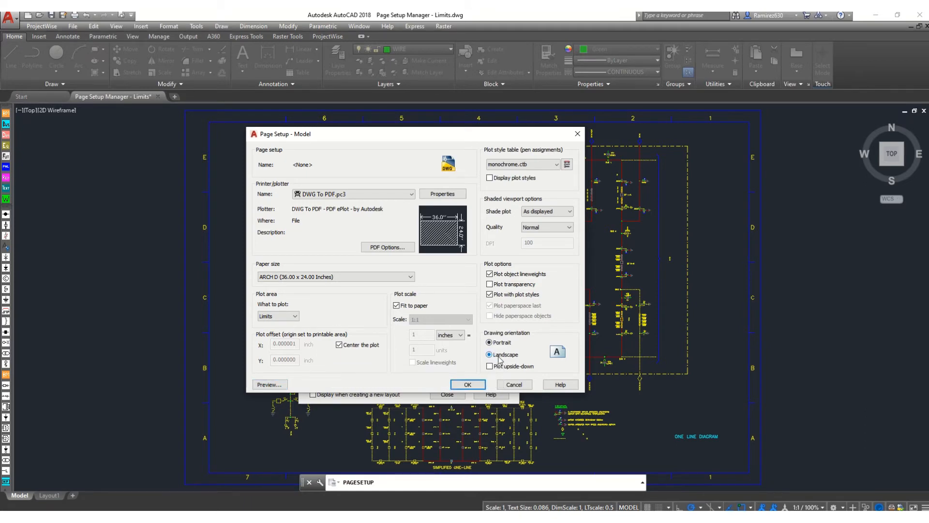
left_click(468, 385)
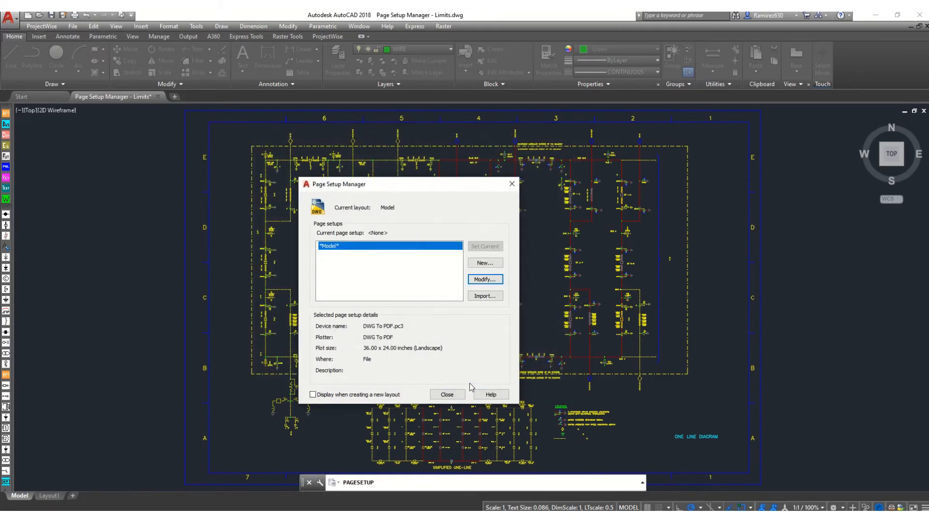
left_click(448, 394)
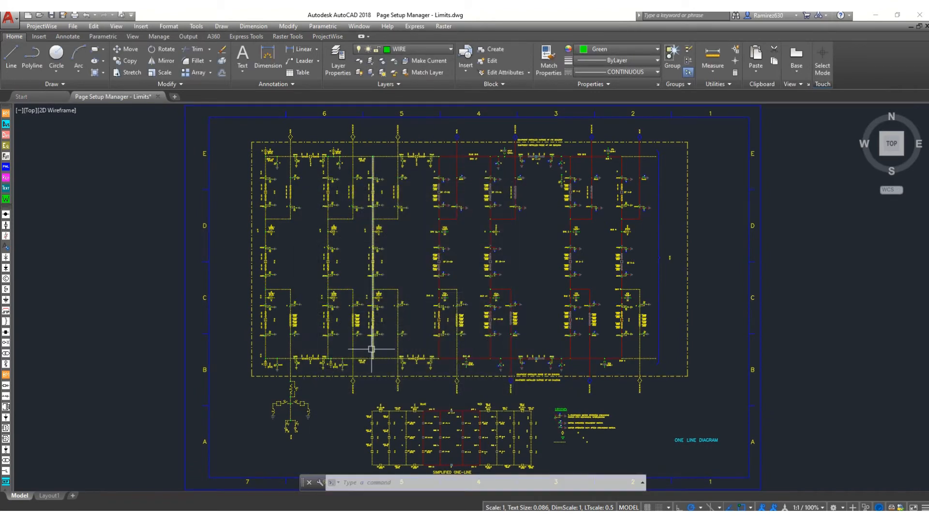
- Preview the Model plot with the saved page setup settings, and leave the Plot dialog without plotting
mouse_move(371, 348)
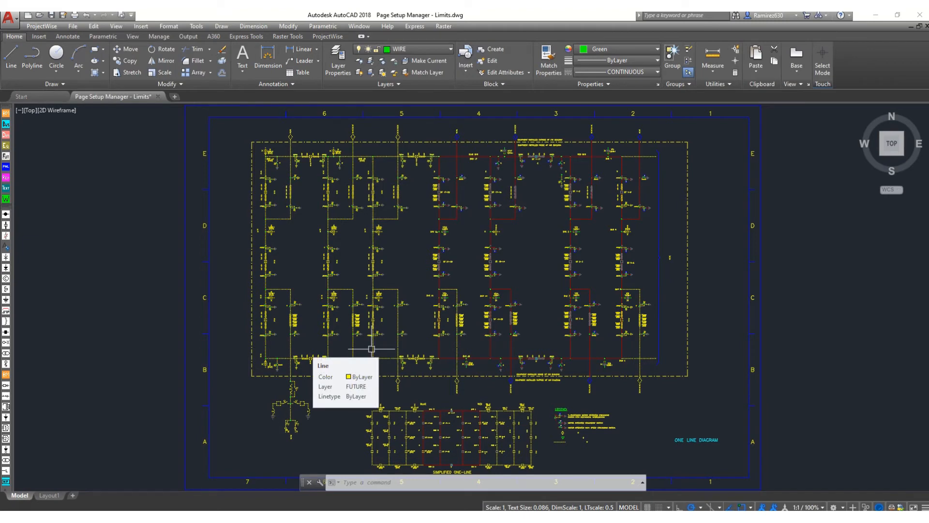
left_click(74, 16)
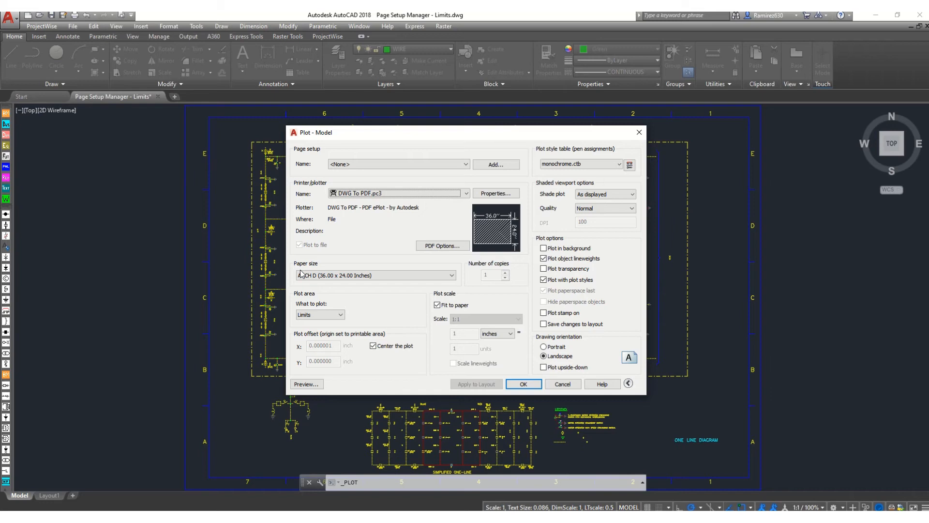
left_click(314, 385)
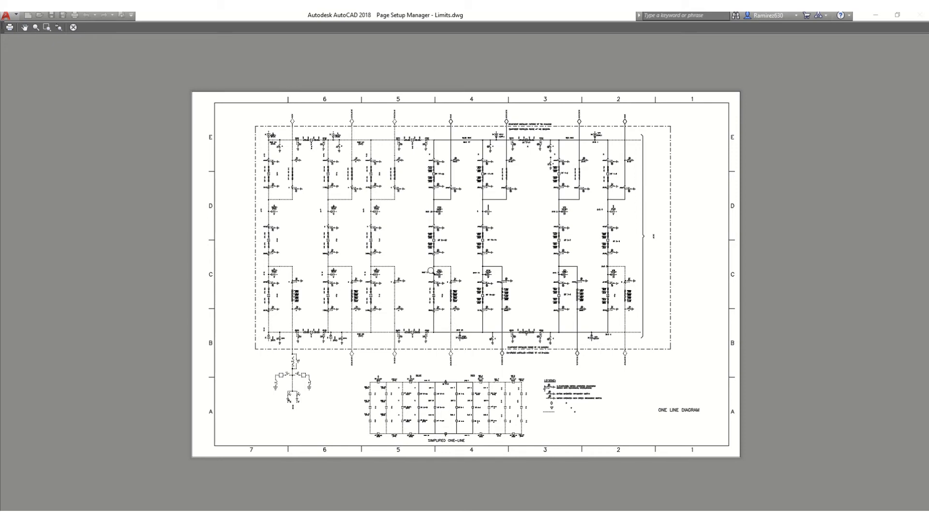
key("Escape")
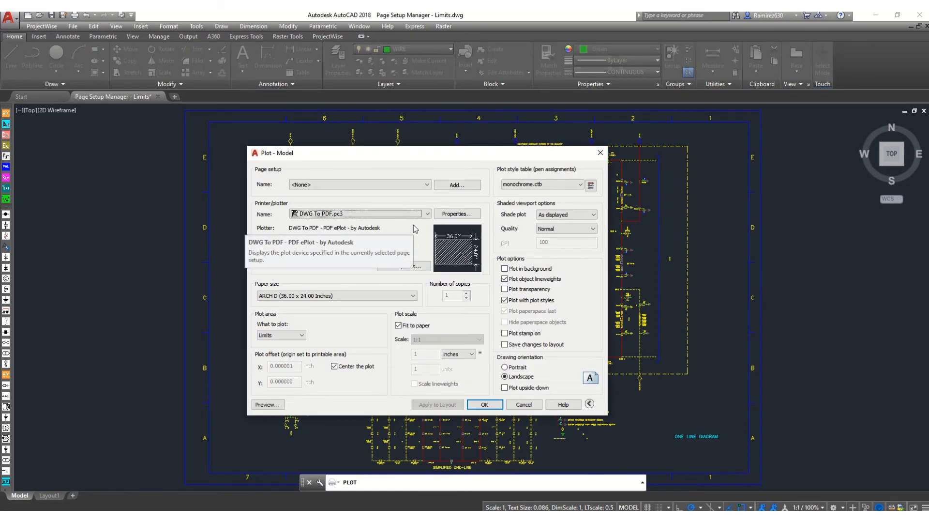
key("Escape")
scroll(691, 375, "up", 4)
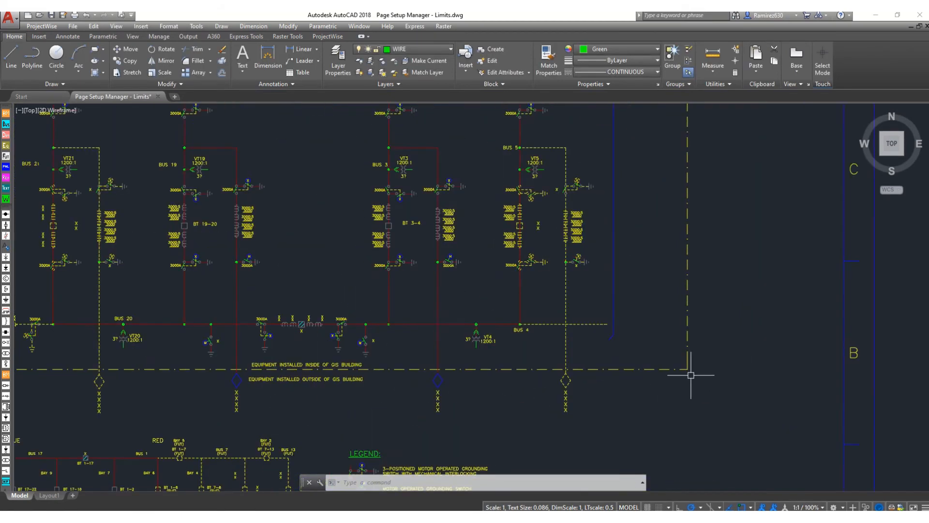
left_click(707, 348)
left_click(670, 402)
scroll(669, 402, "down", 7)
scroll(507, 314, "up", 4)
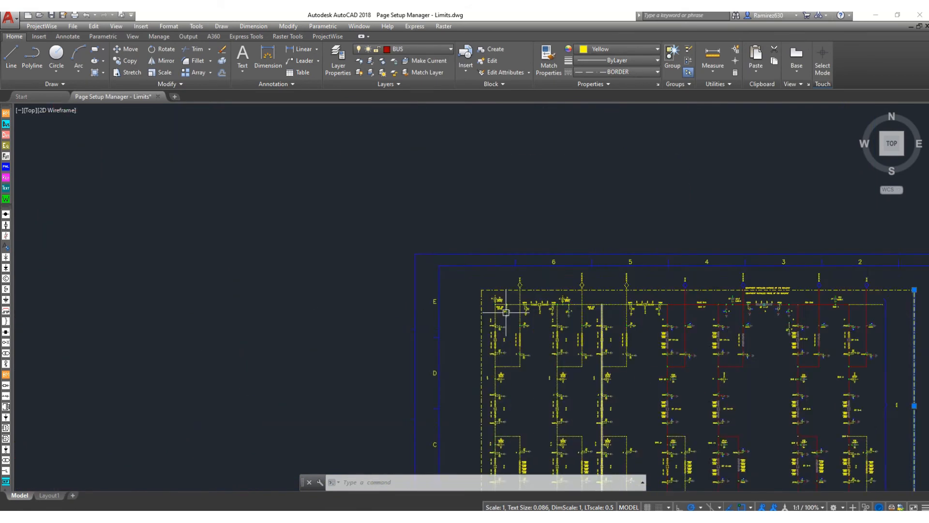
scroll(495, 297, "up", 7)
left_click(446, 237)
left_click(409, 263)
scroll(408, 272, "down", 9)
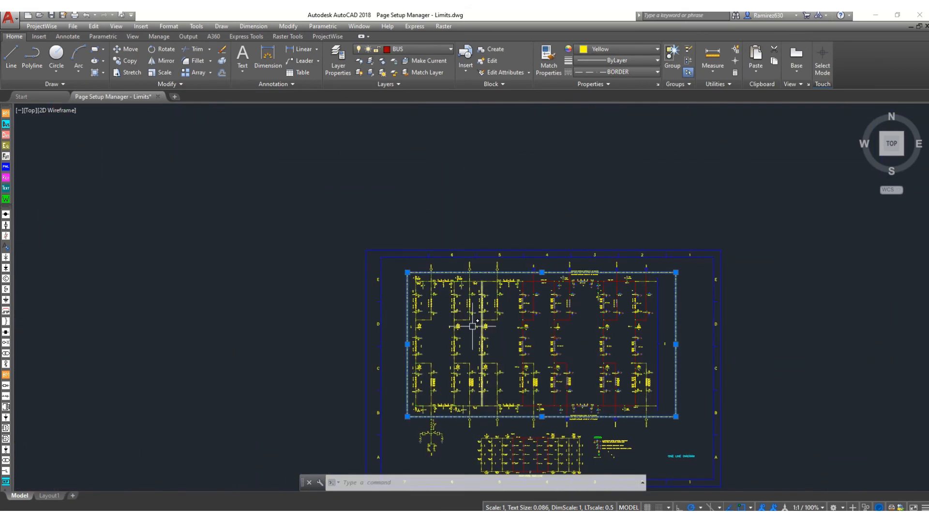
middle_click_drag(473, 326, 442, 266)
key("Escape")
scroll(533, 329, "up", 4)
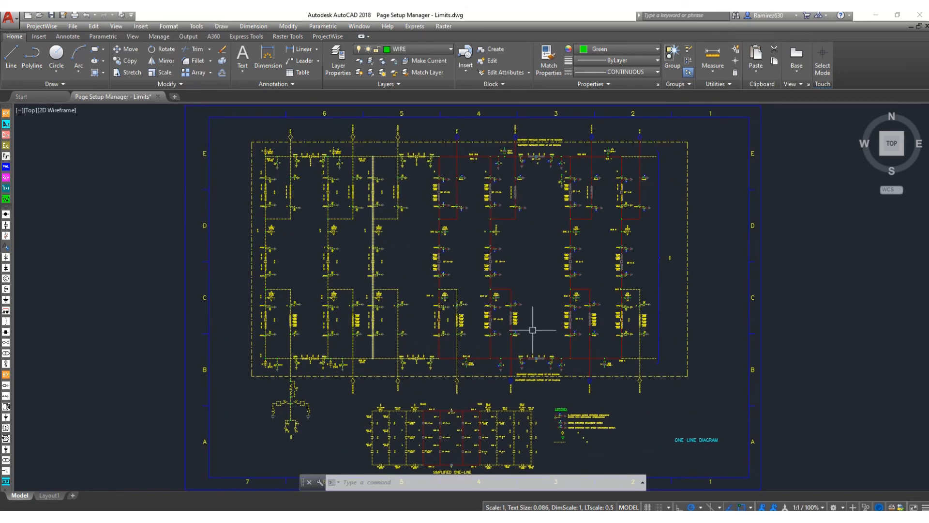
- Delete the four dash-dot boundary lines that form the rectangle around the main one-line diagram
left_click(705, 341)
left_click(663, 390)
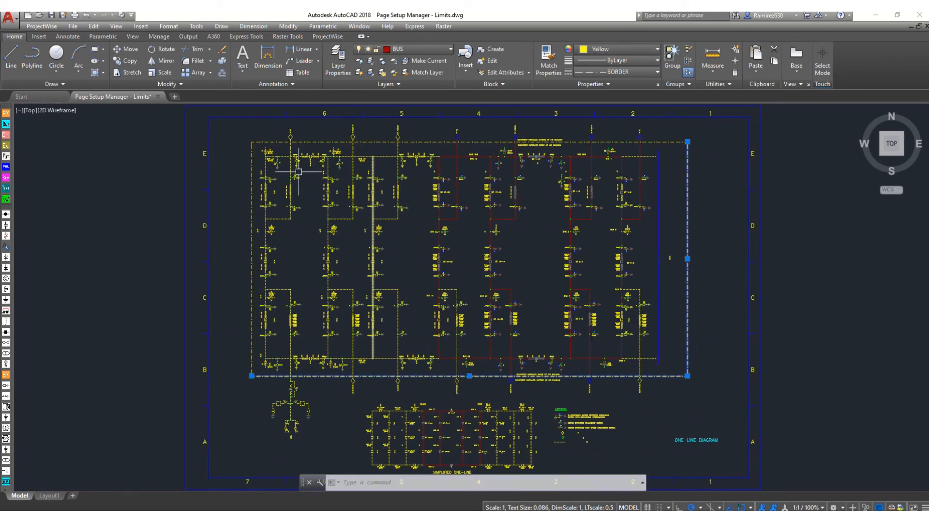
left_click(259, 131)
left_click(245, 146)
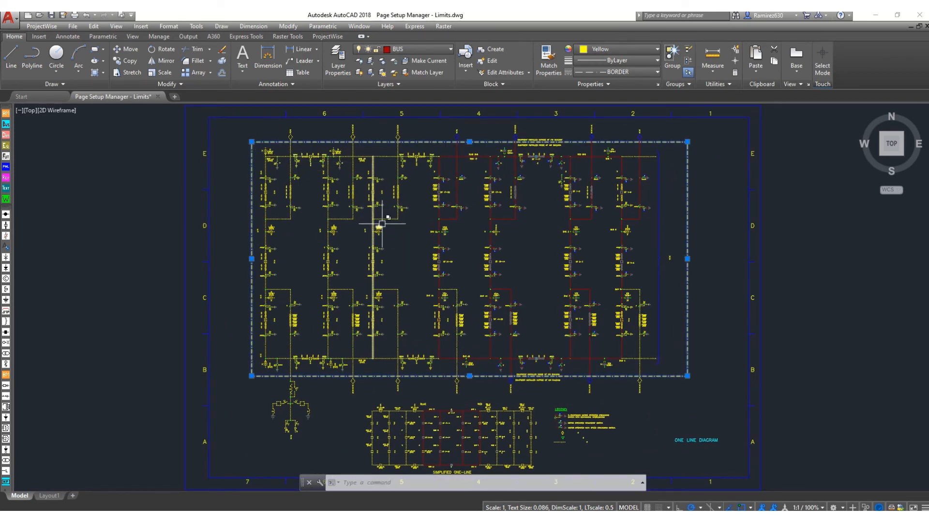
key("Delete")
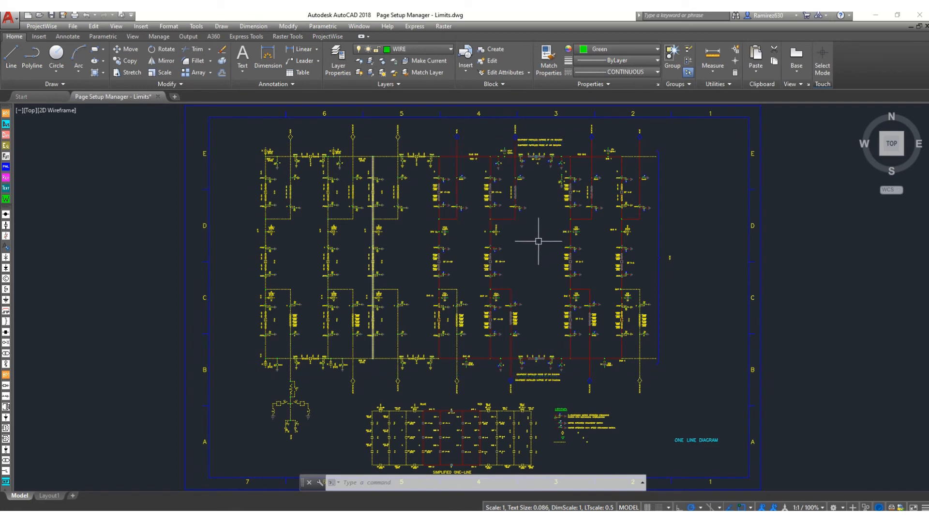
- Close the Page Setup Manager - Limits.dwg drawing and save its changes
left_click(158, 97)
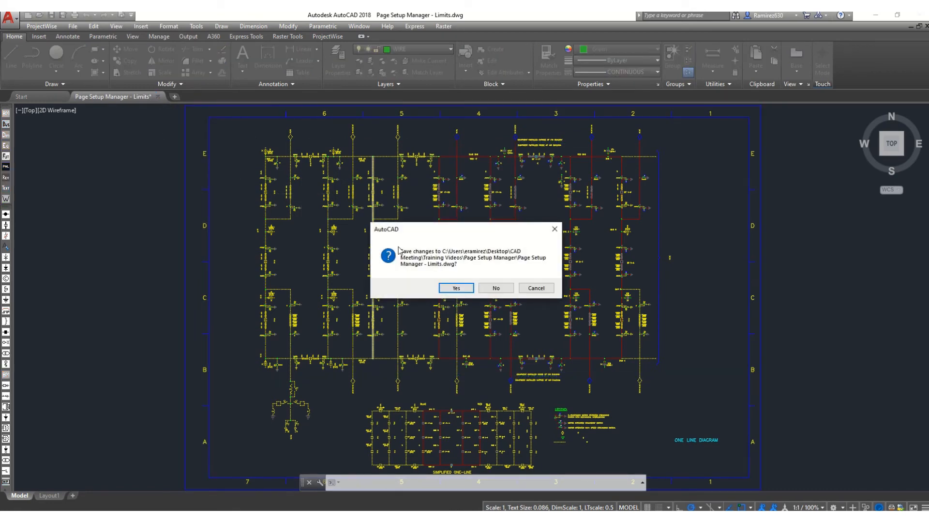
left_click(457, 288)
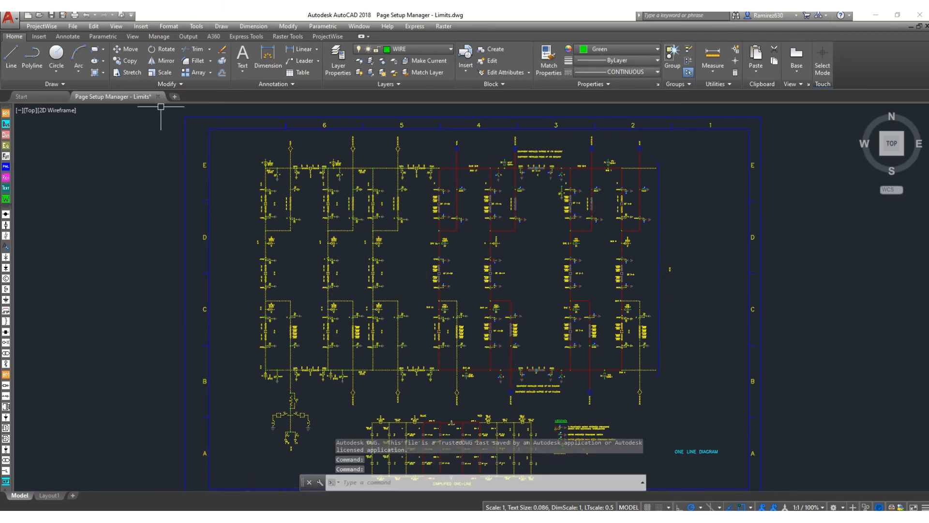
- Check the Plot settings of the reopened drawing, choosing the <Previous plot> page setup, and cancel without plotting
left_click(75, 18)
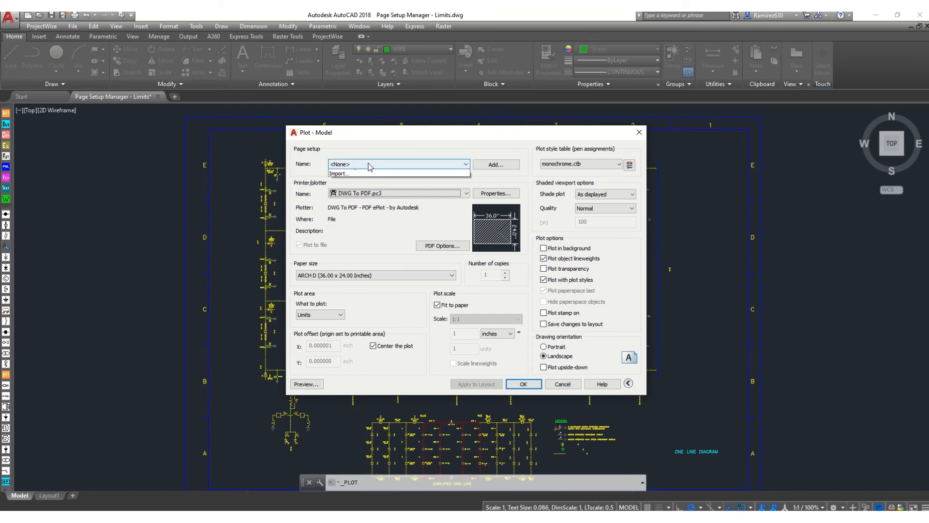
left_click(371, 164)
left_click(362, 179)
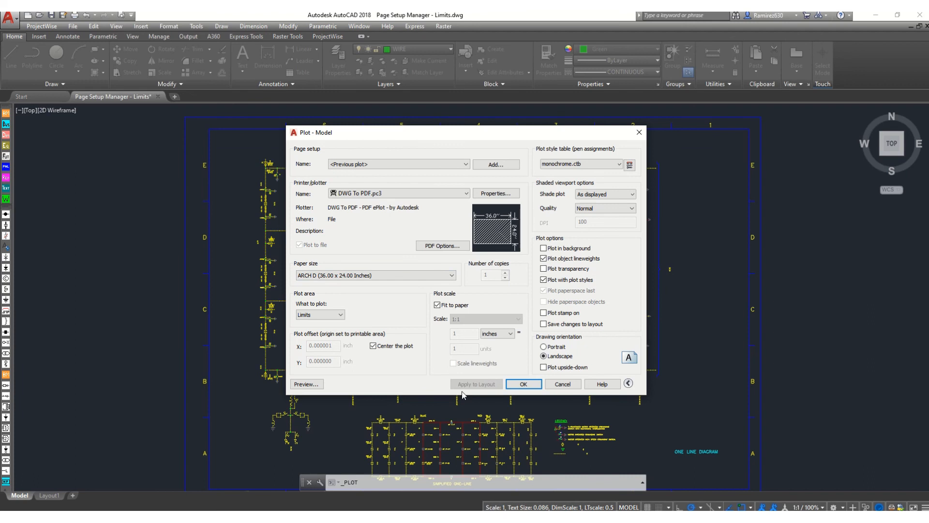
left_click(562, 384)
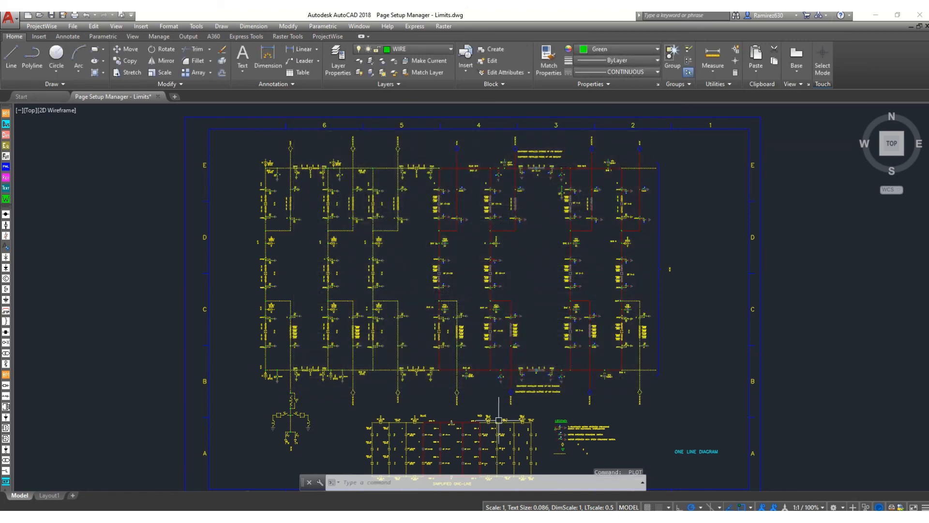
- Switch to Page Setup Manager.pptx in PowerPoint, start its slide show and change the display settings to show the slide full screen
left_click(512, 517)
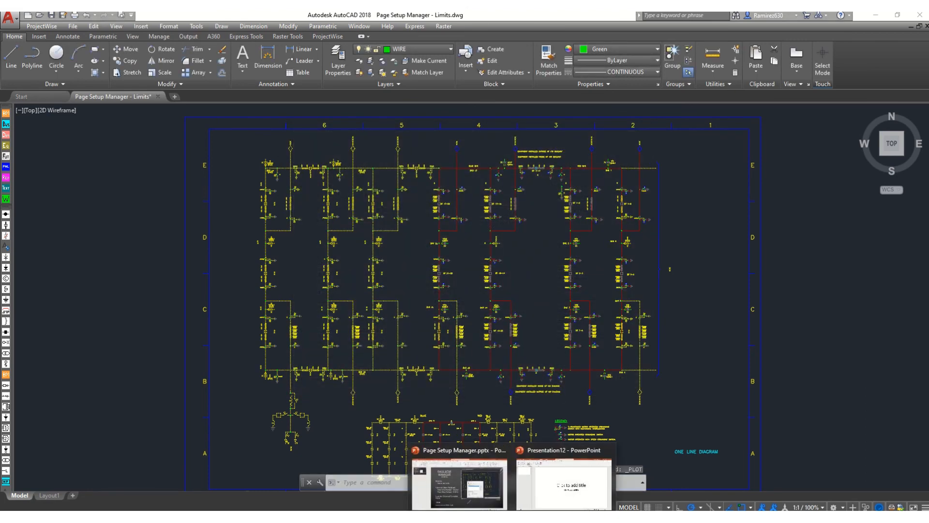
left_click(446, 467)
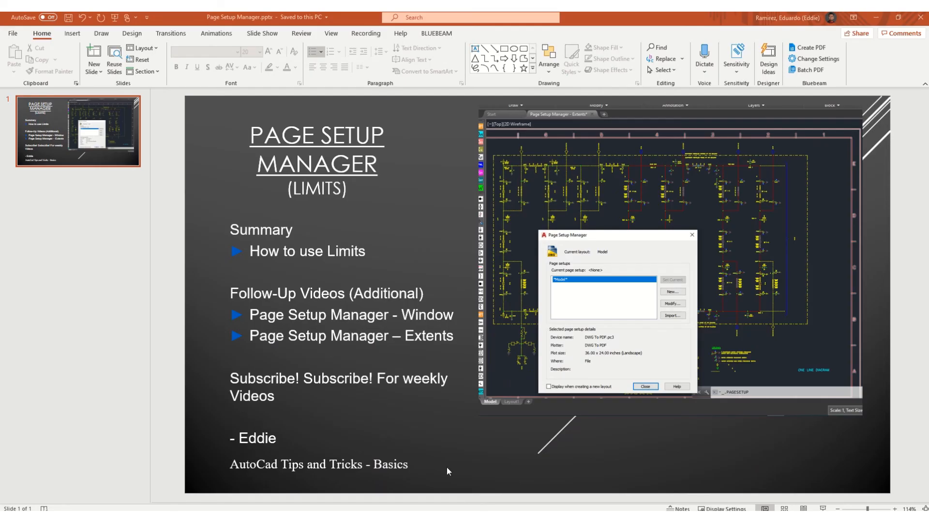
left_click(115, 18)
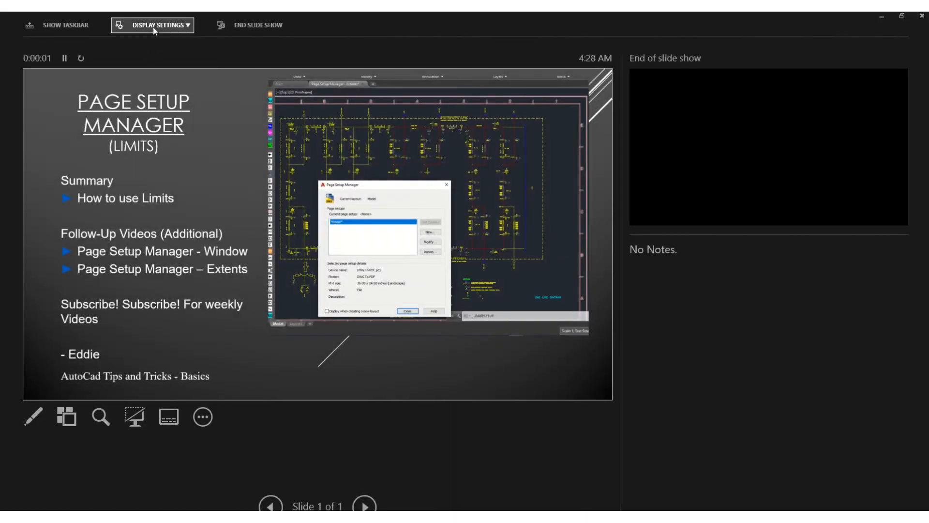
left_click(153, 26)
left_click(153, 46)
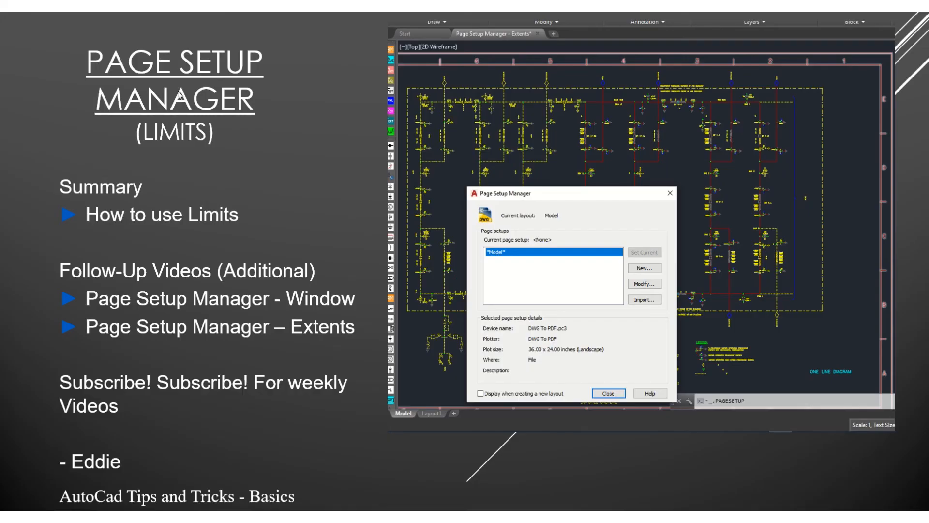